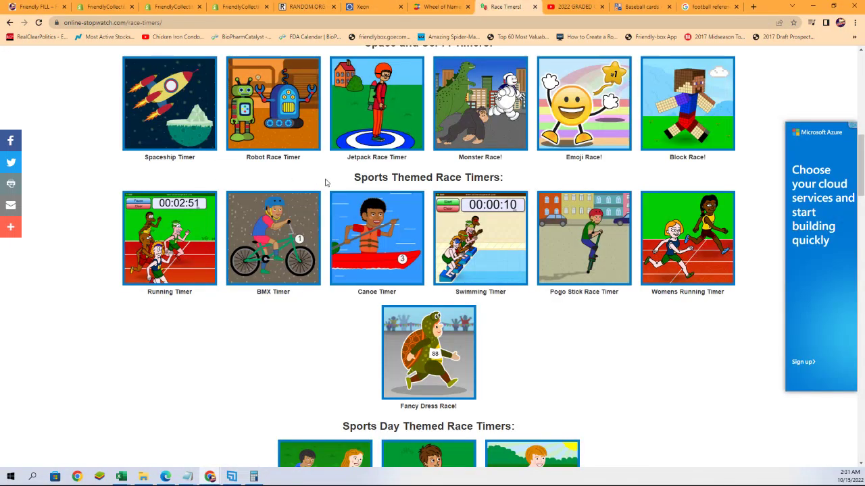
Open the running race timer game and copy the four owner names from the notes
left_click(229, 213)
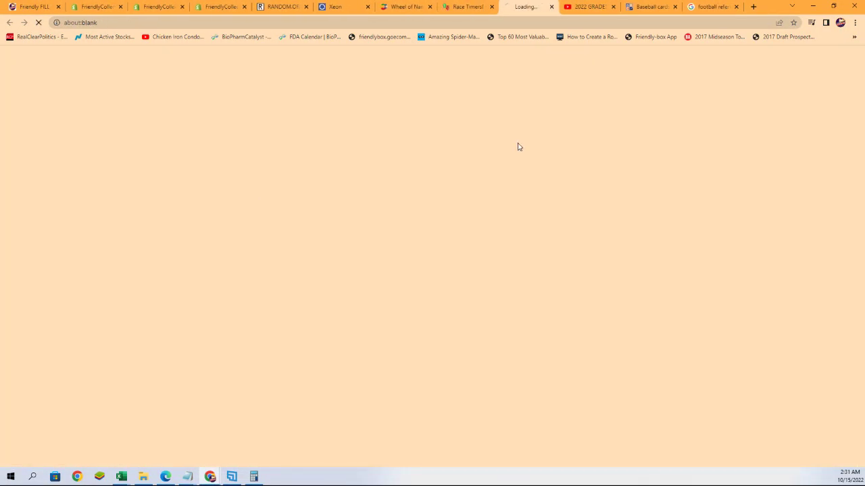
key("alt+Tab")
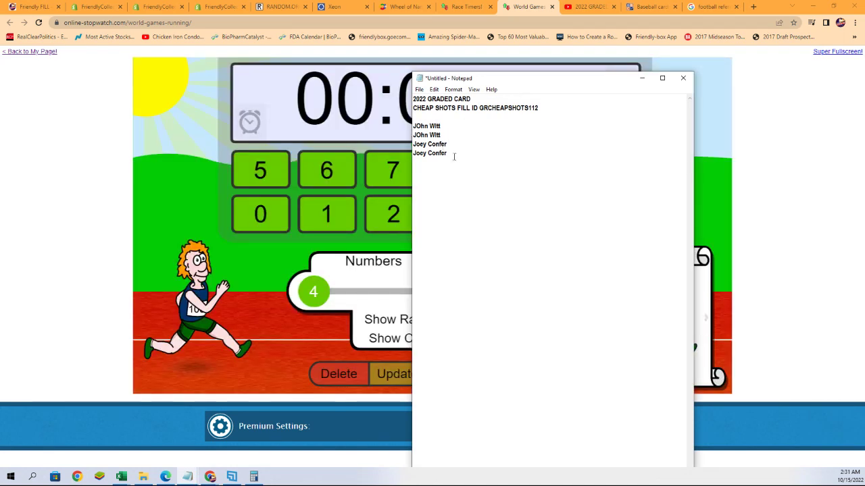
left_click_drag(453, 154, 428, 126)
right_click(423, 129)
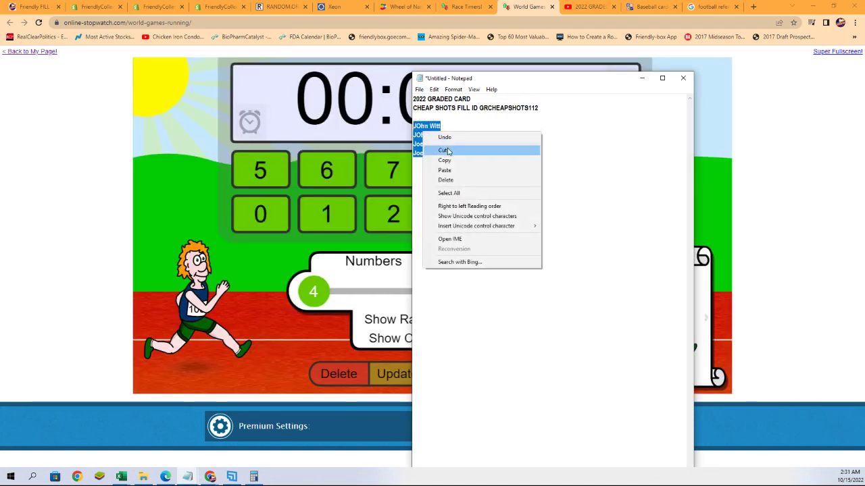
left_click(444, 162)
key("alt+Tab")
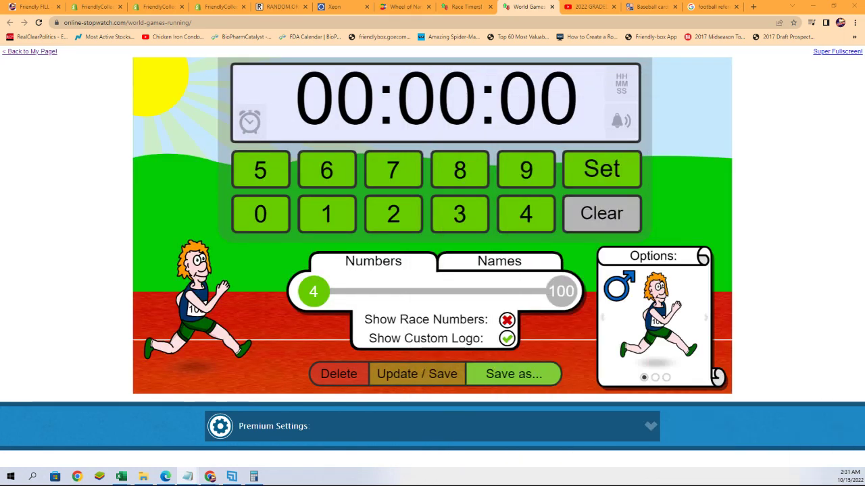
Set a 30-second countdown and replace the five sample runner names with the four owner names
left_click(446, 214)
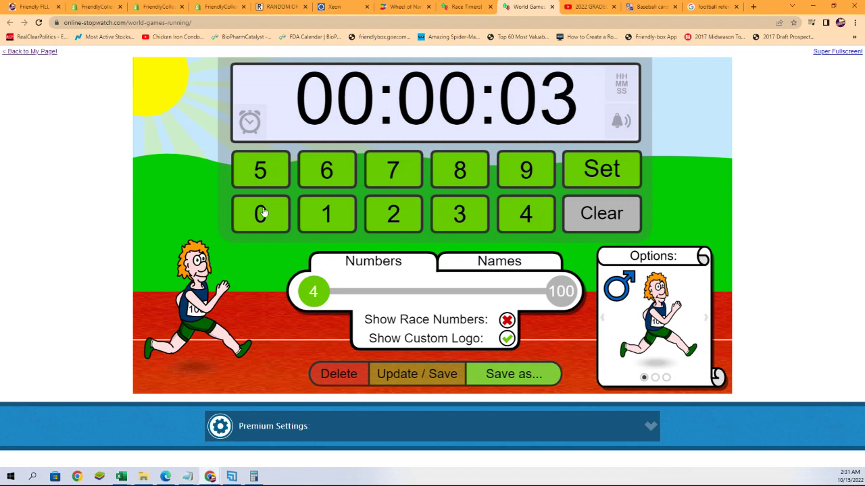
left_click(261, 213)
left_click(499, 263)
left_click(434, 291)
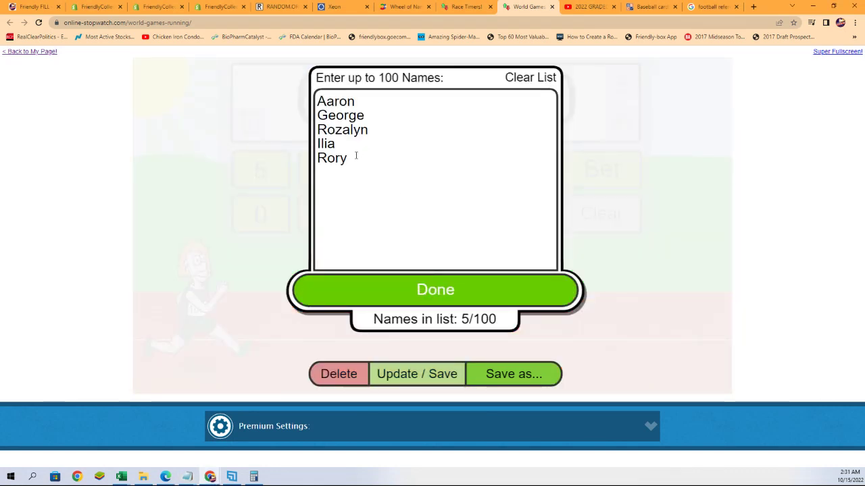
left_click_drag(356, 156, 371, 131)
left_click_drag(318, 101, 348, 160)
key("Delete")
key("ctrl+v")
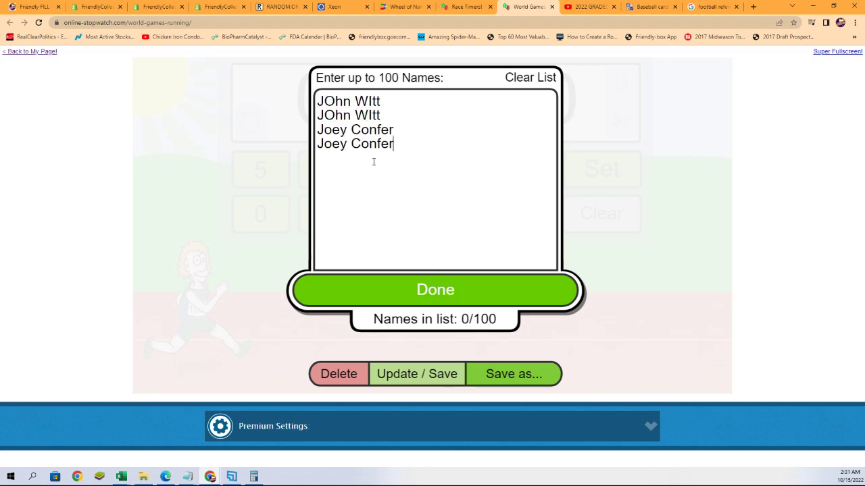
left_click(421, 292)
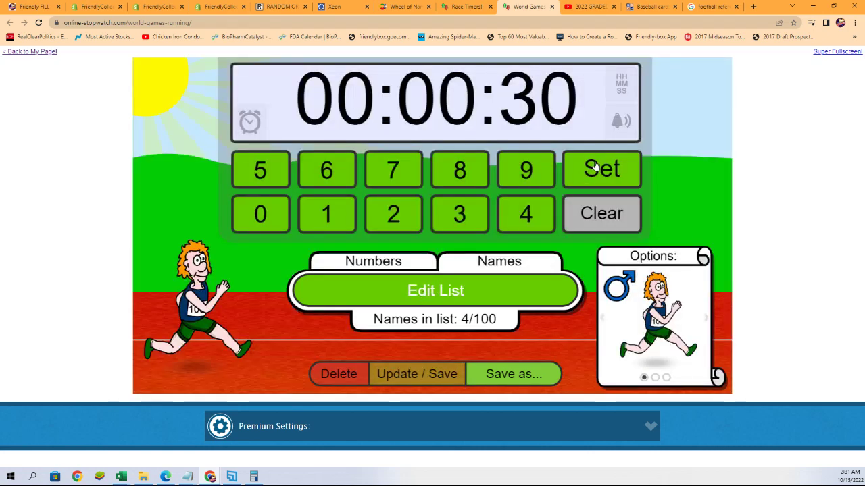
Apply the 30-second timer, shuffle the runners three times, and start the race full screen
left_click(583, 168)
left_click(183, 96)
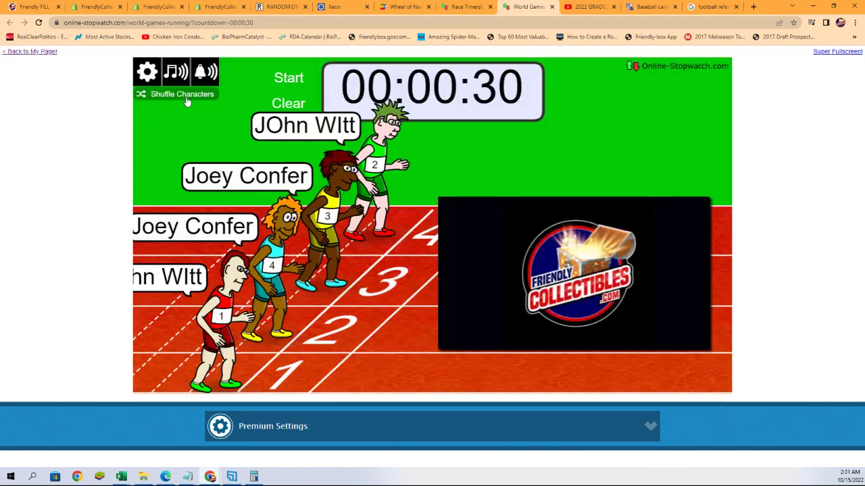
left_click(184, 96)
left_click(183, 99)
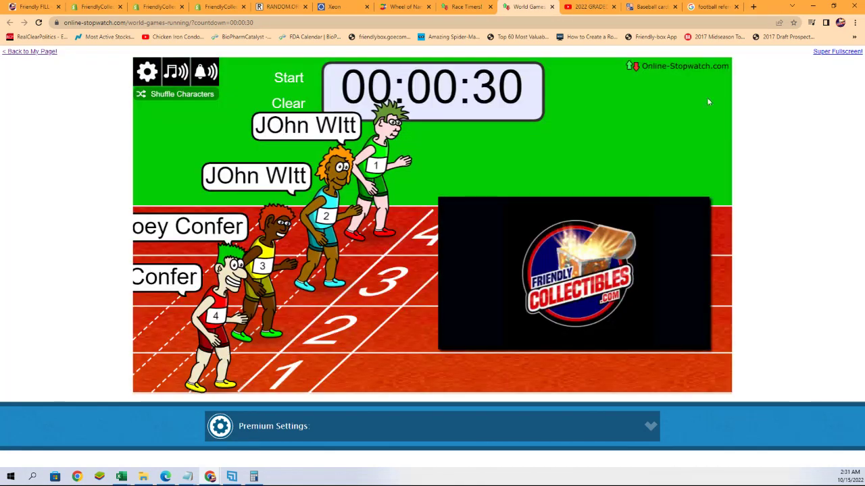
left_click(708, 102)
left_click(288, 77)
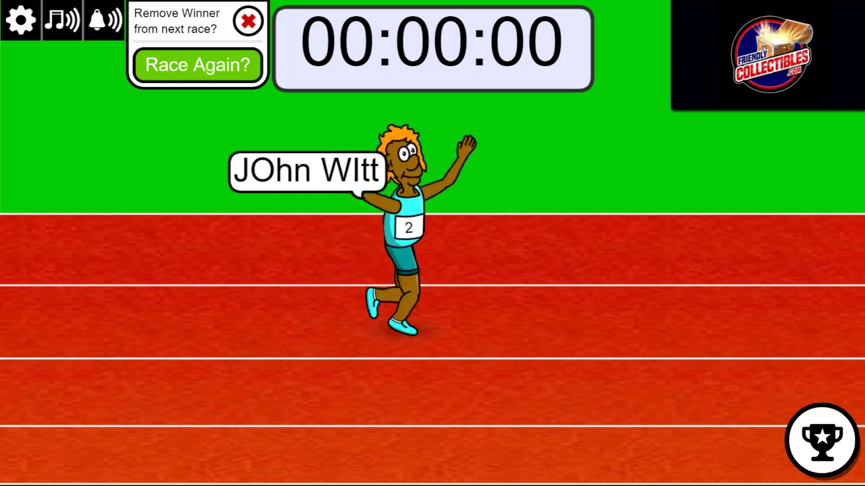
Paste copies of the winner's name lines at the end of the owner list in Notepad
key("alt+Tab")
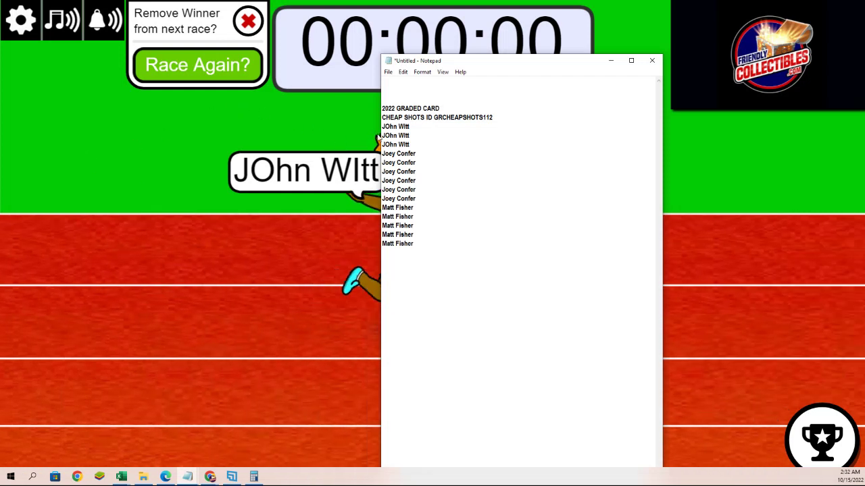
mouse_move(390, 136)
left_mouse_down()
mouse_move(409, 144)
mouse_move(382, 126)
left_mouse_up()
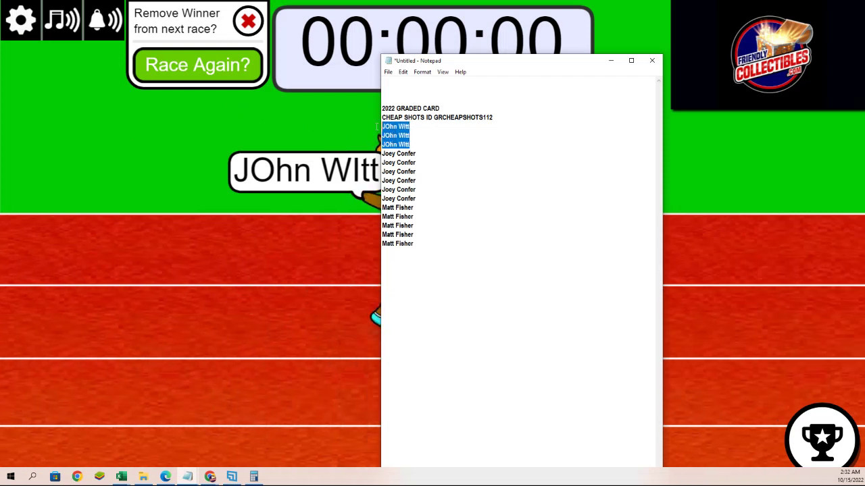
right_click(390, 133)
left_click(405, 163)
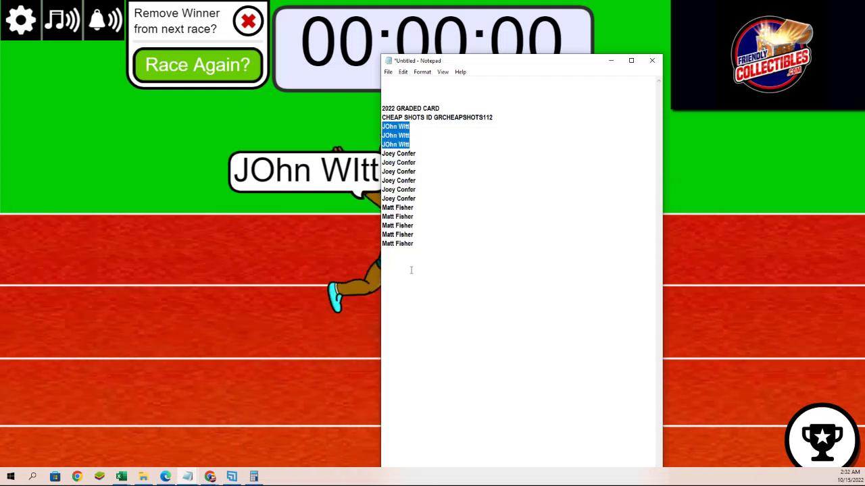
left_click(412, 262)
key("ctrl+v")
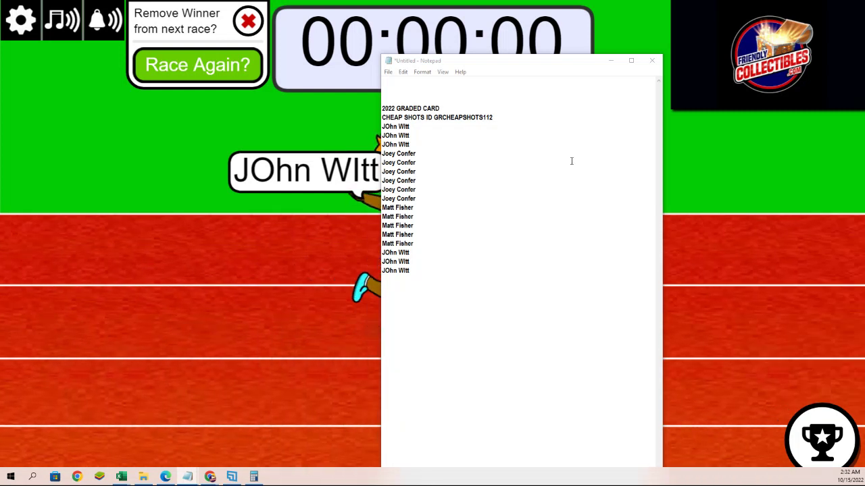
left_click(418, 271)
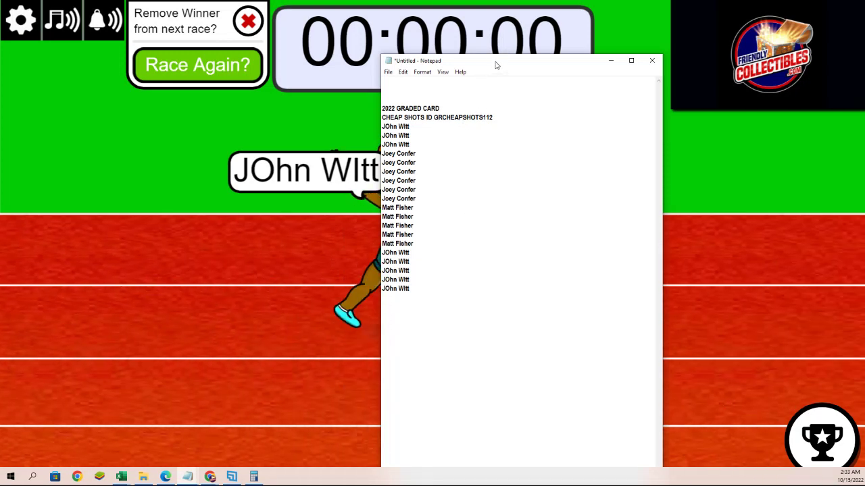
key("alt+Tab")
key("Escape")
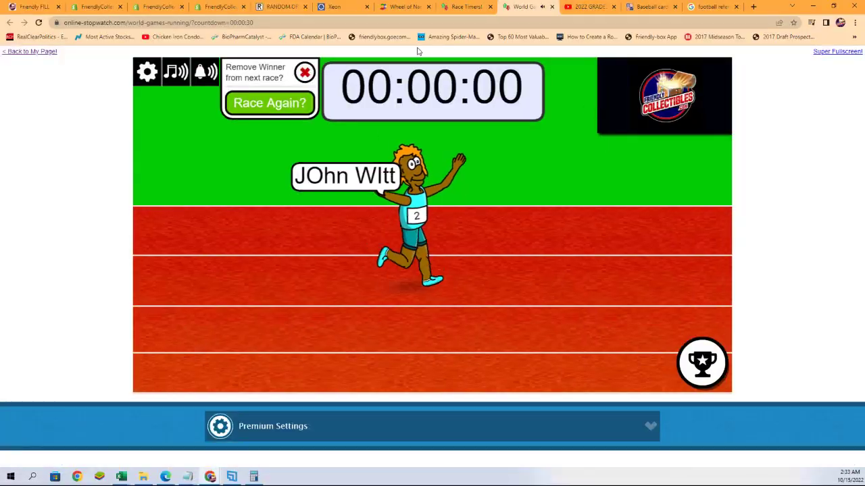
Open RANDOM.ORG's List Randomizer and copy the 19 owner names from the notes
left_click(280, 7)
scroll(399, 177, "up", 1)
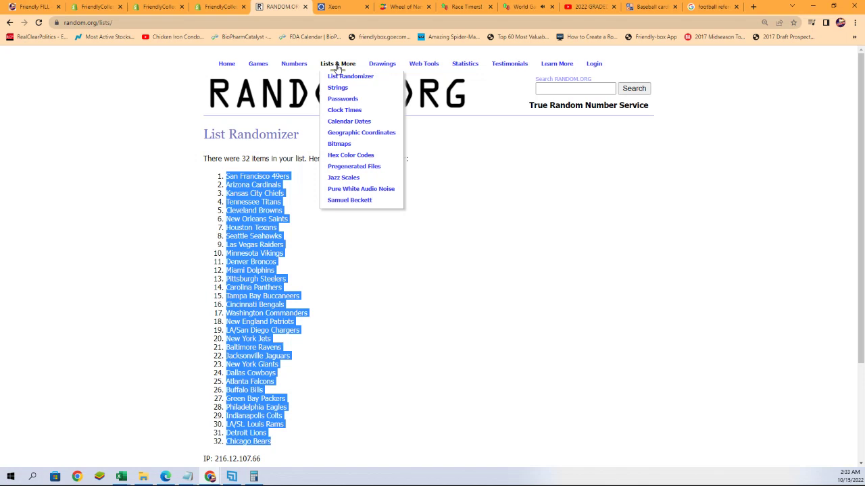
left_click(341, 76)
key("alt+Tab")
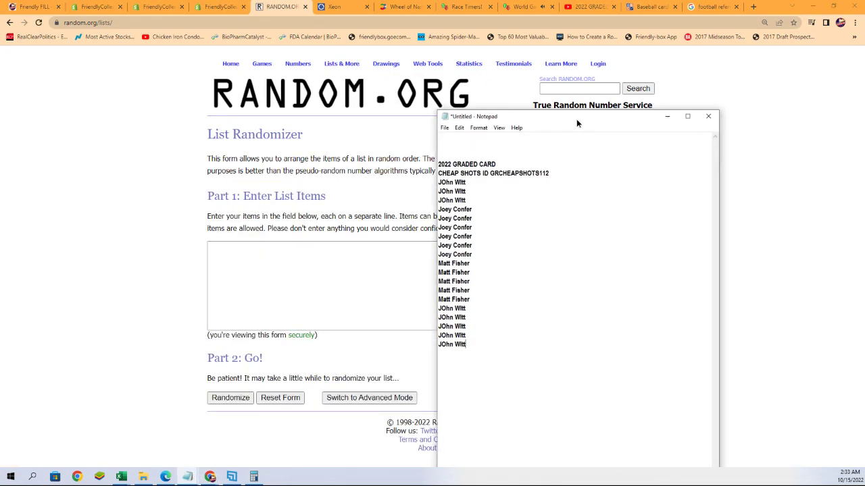
left_click_drag(577, 119, 561, 75)
left_click_drag(467, 303, 422, 136)
right_click(490, 177)
left_click(474, 216)
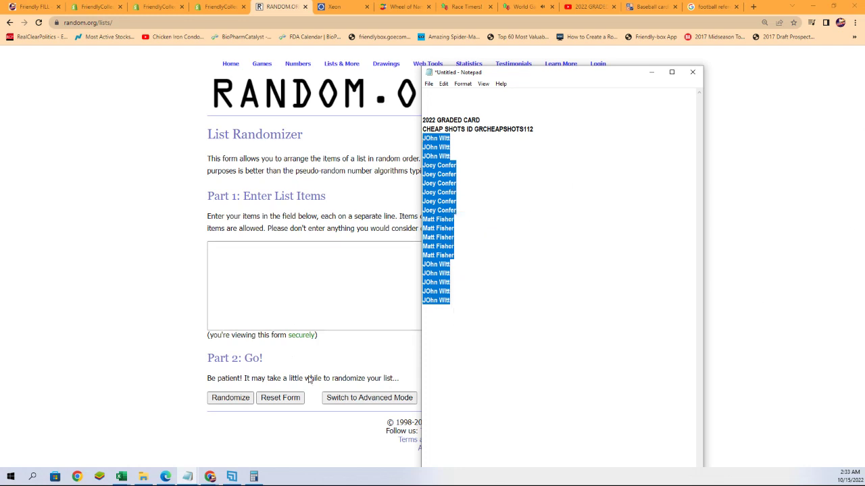
Paste the 19 owner names into the randomizer and shuffle them repeatedly
left_click(260, 262)
right_click(251, 251)
left_click(291, 333)
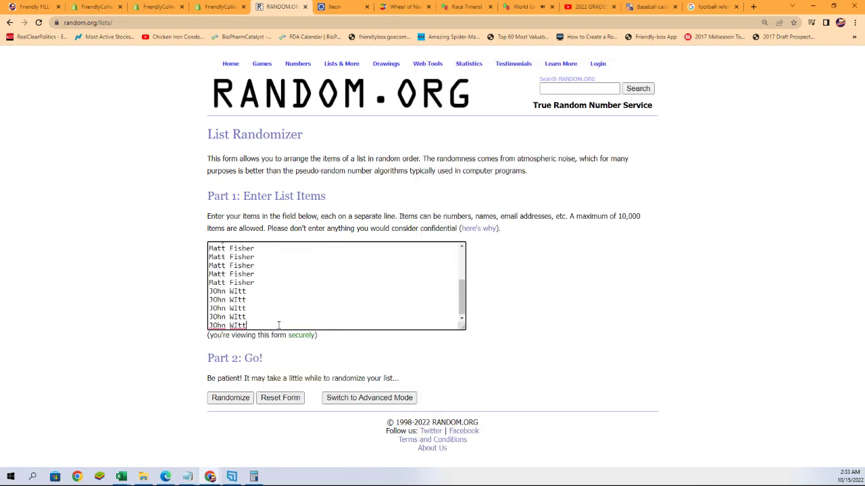
left_click(228, 397)
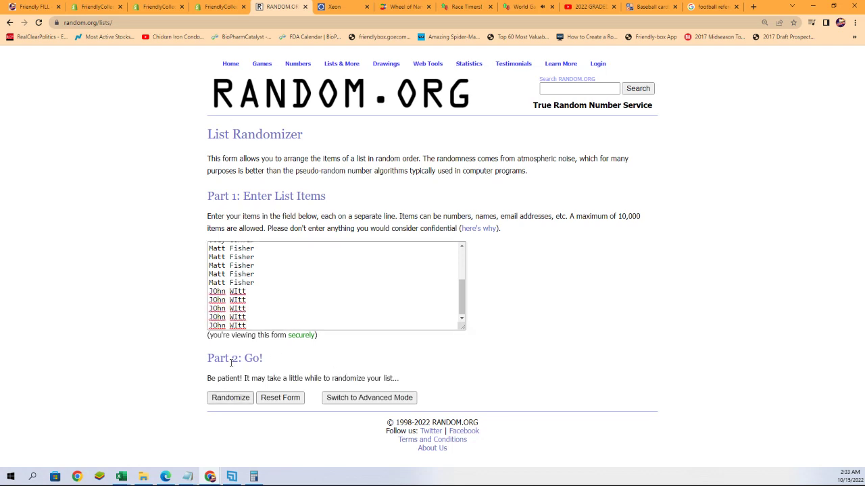
left_click(230, 398)
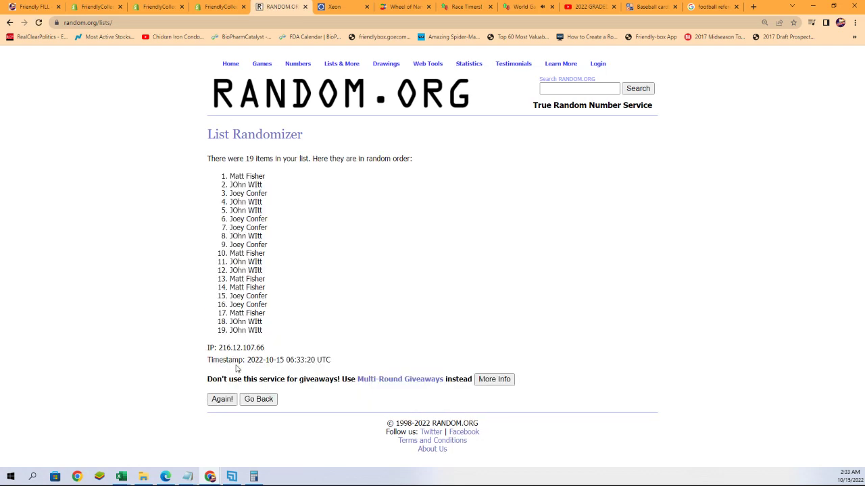
left_click(215, 399)
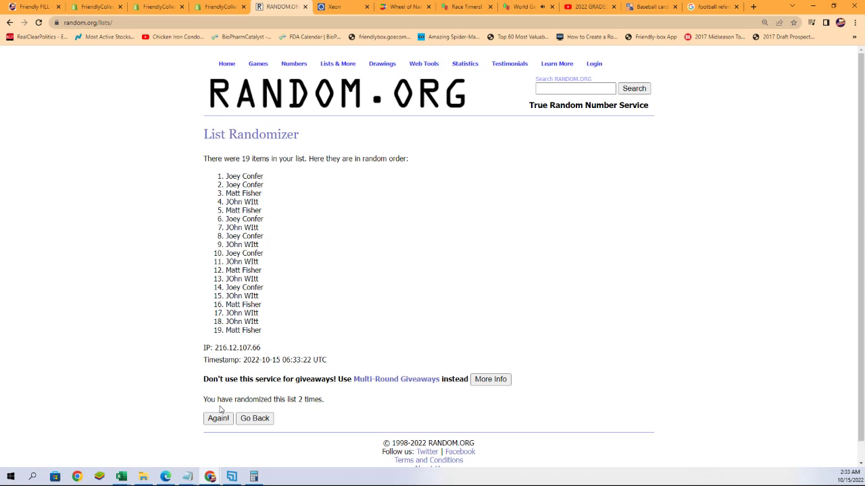
left_click(216, 418)
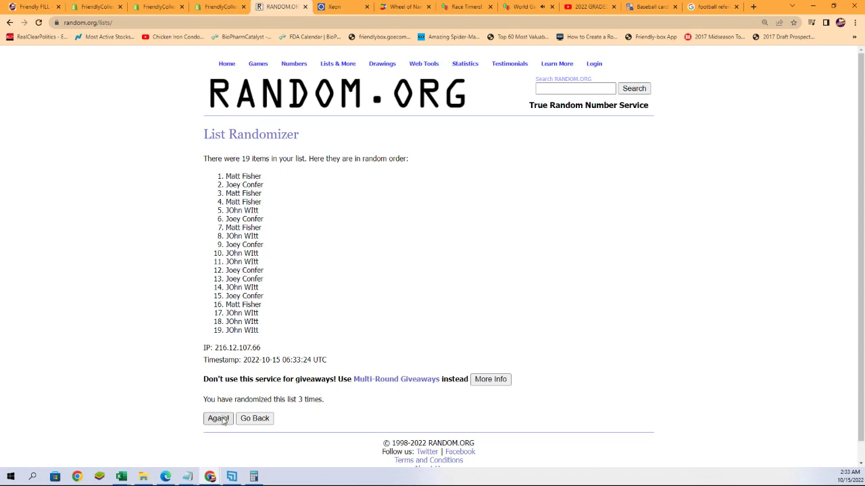
left_click(215, 420)
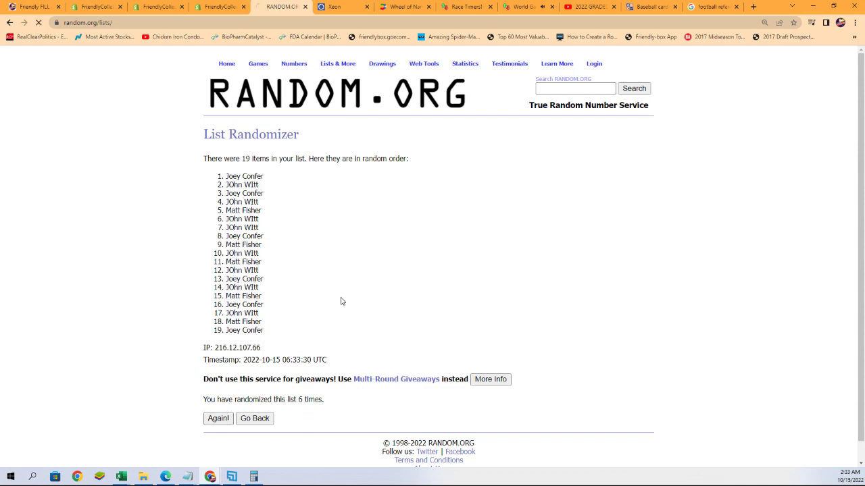
Select and copy the 19 shuffled owner names from RANDOM.ORG
left_click_drag(219, 177, 264, 331)
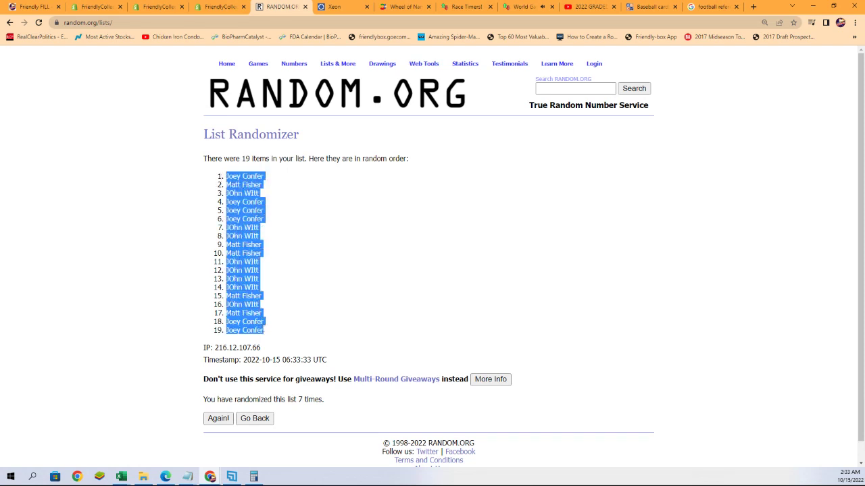
right_click(254, 314)
left_click(267, 323)
Move the notes window aside and bring the Excel workbook to the front
key("alt+Tab")
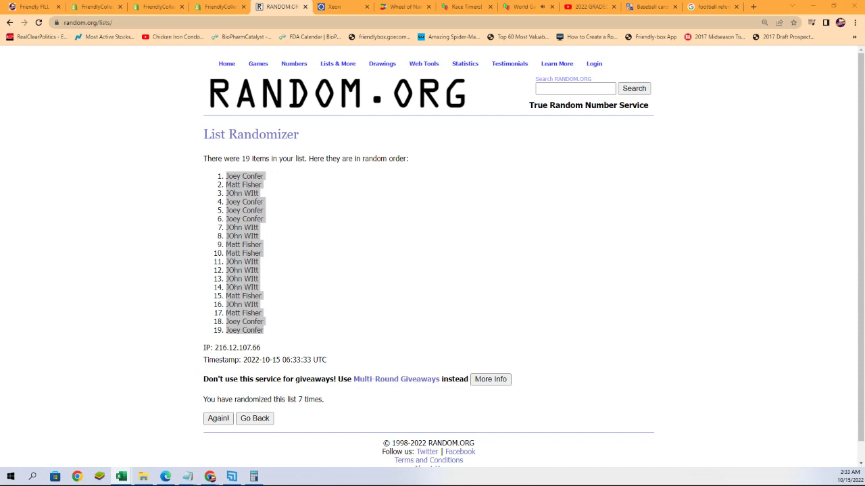
key("alt+Tab")
left_click_drag(488, 76, 864, 98)
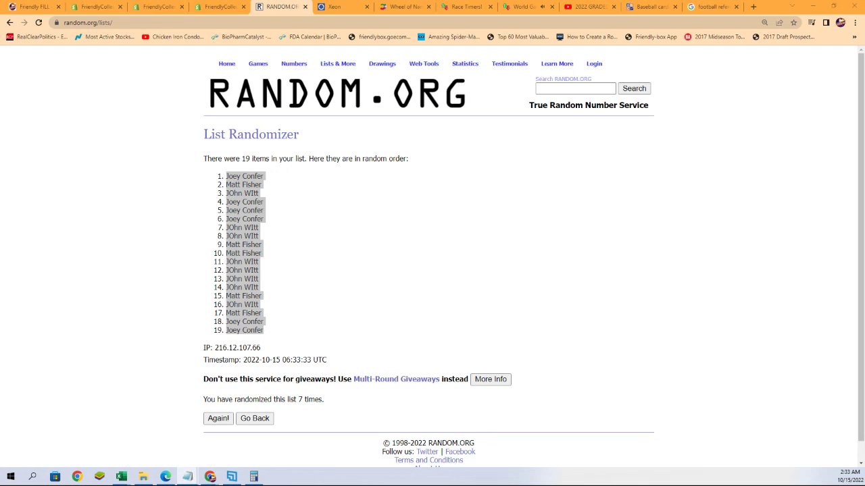
key("alt+Tab")
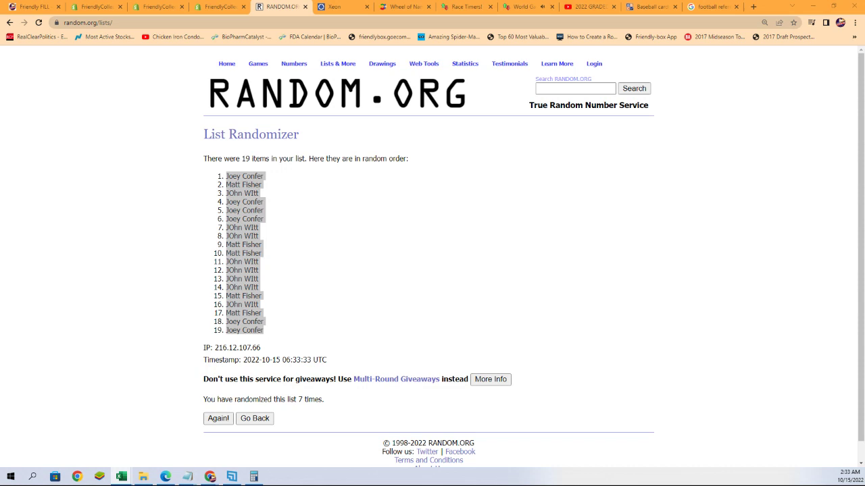
key("alt+Tab")
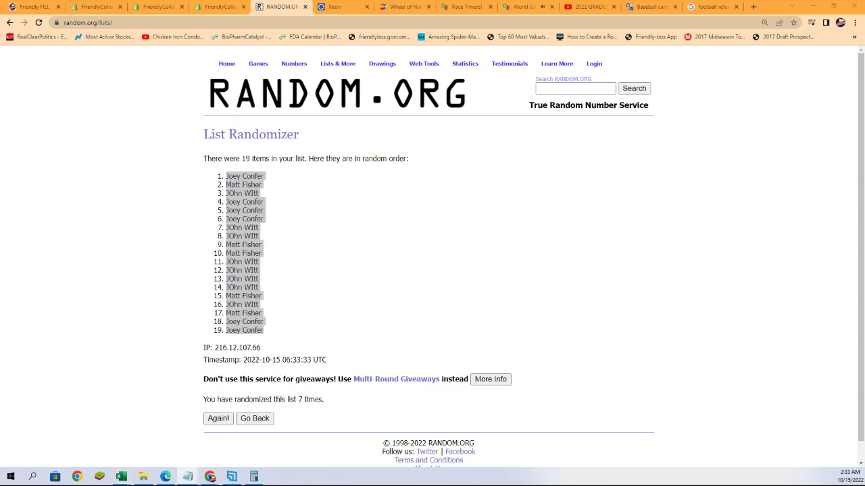
key("alt+Tab")
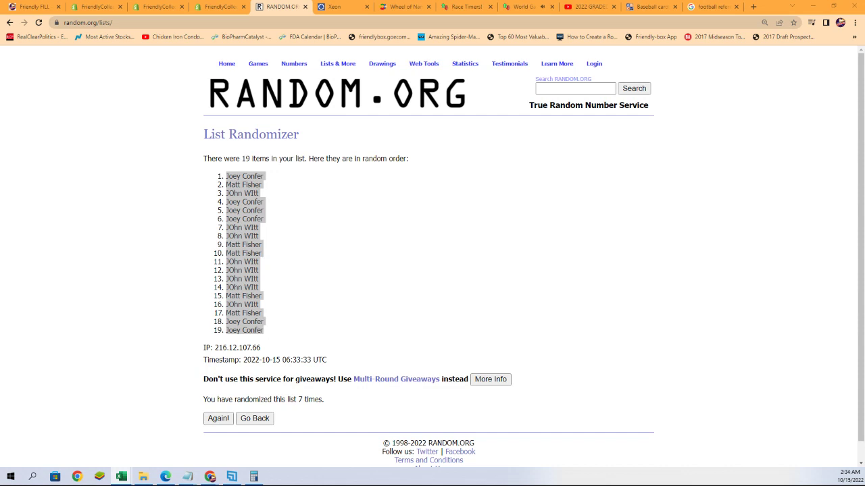
key("alt+Tab")
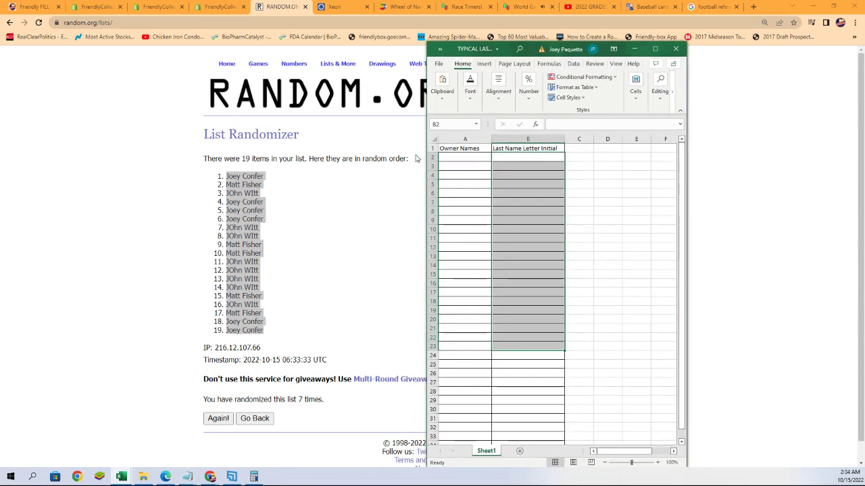
Paste the shuffled owner names as plain text into cells A2:A20
key("alt+Tab")
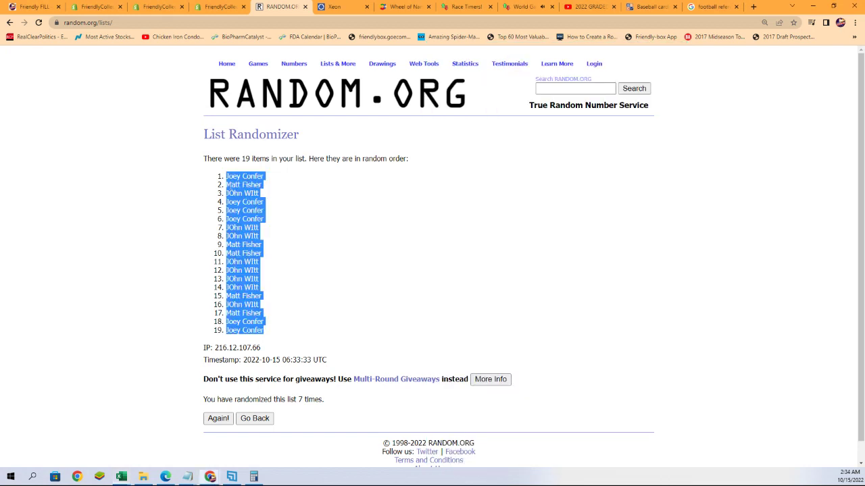
right_click(228, 186)
left_click(324, 191)
key("alt+Tab")
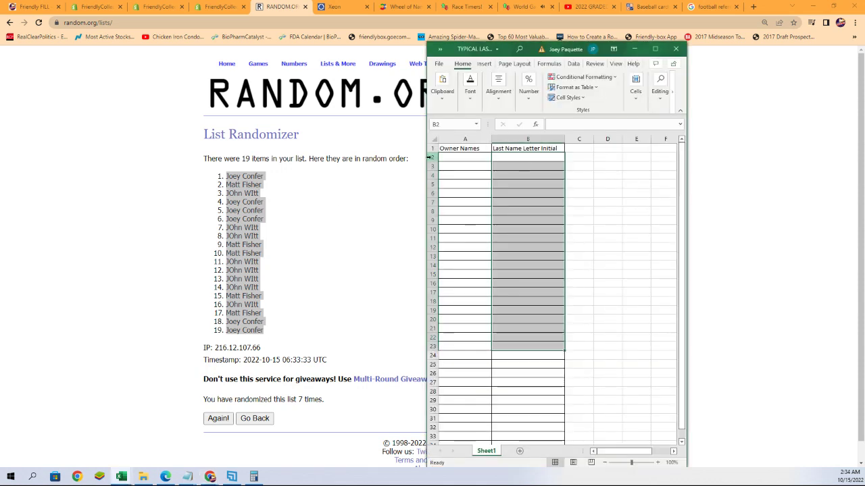
left_click(446, 156)
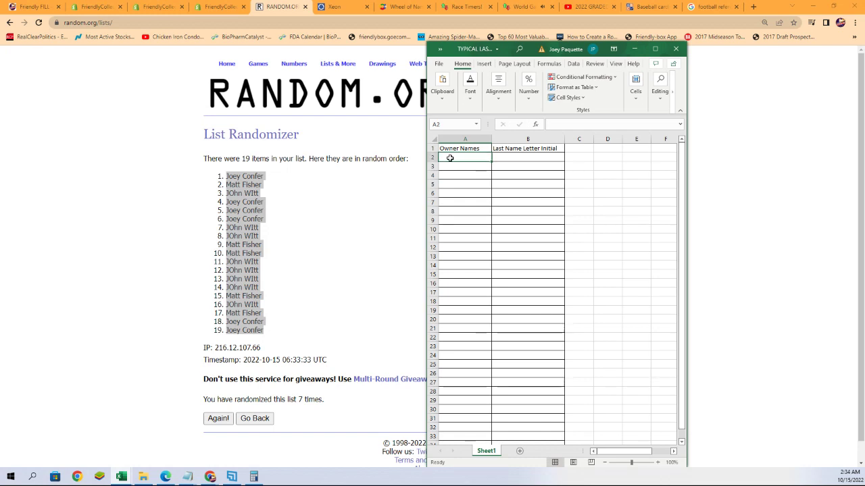
right_click(451, 160)
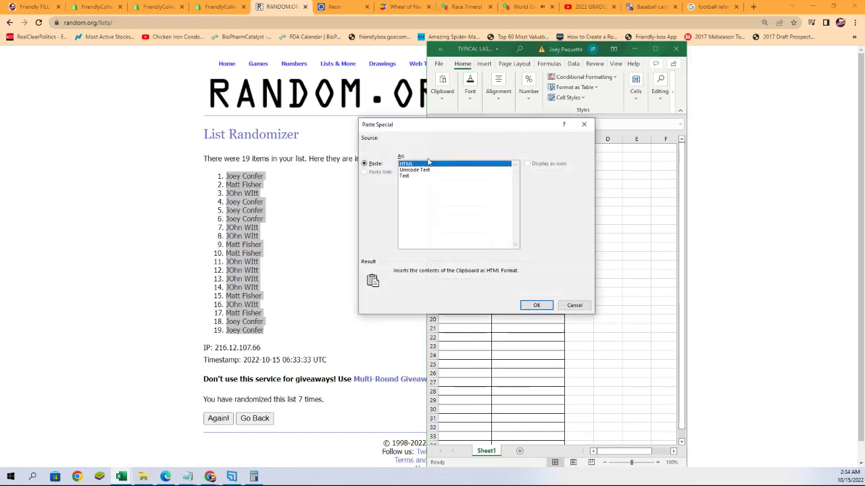
left_click(404, 176)
left_click(535, 305)
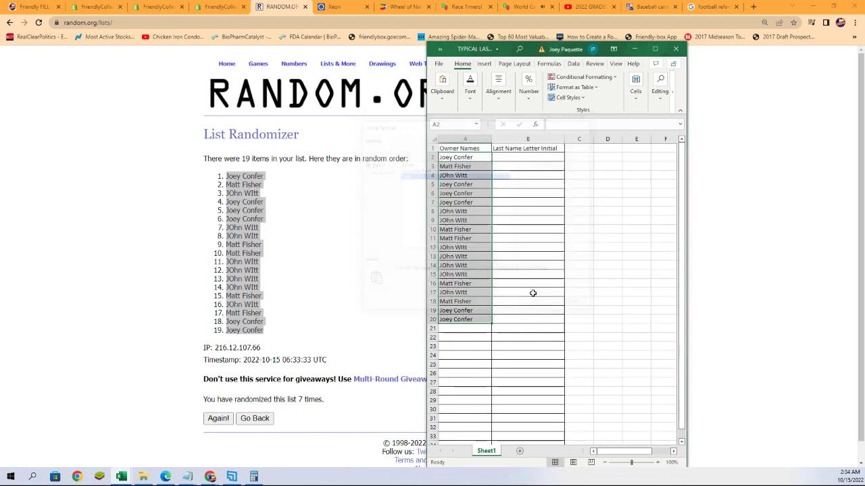
Zoom the sheet to 150%, narrow column A, and enlarge the Excel window
left_click(654, 464)
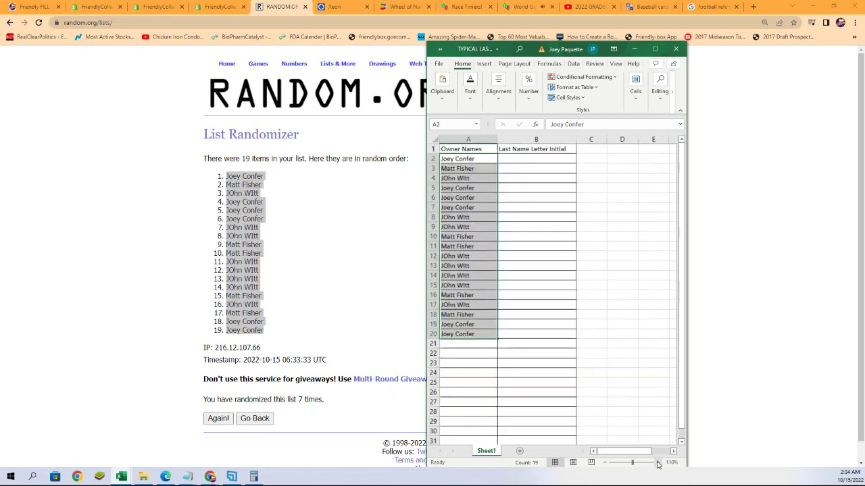
left_click(654, 464)
left_click(654, 463)
left_click(655, 464)
left_click(655, 464)
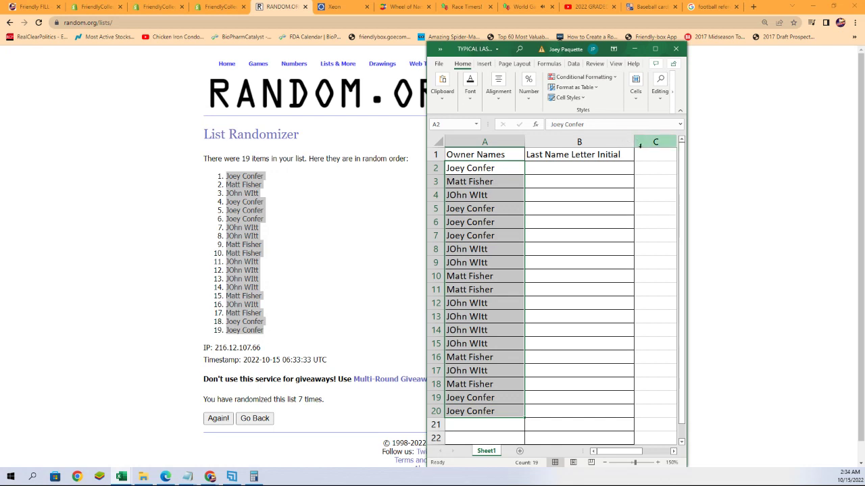
left_click(519, 141)
left_click_drag(525, 138, 507, 142)
left_click_drag(540, 169, 557, 411)
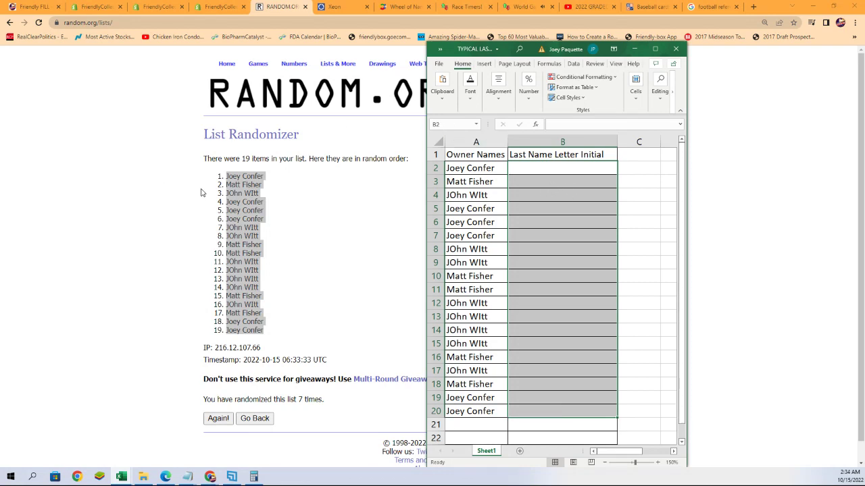
double_click(535, 41)
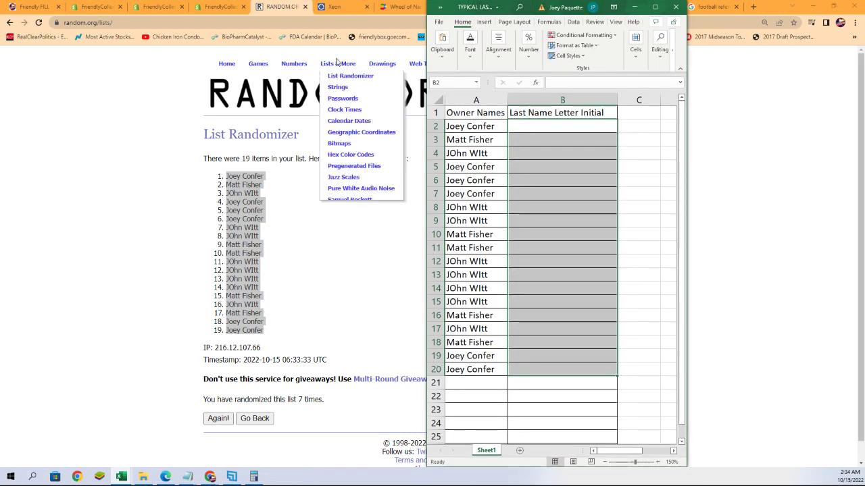
Open a fresh List Randomizer and copy the last-name letter groups A–W from Notepad
mouse_move(337, 66)
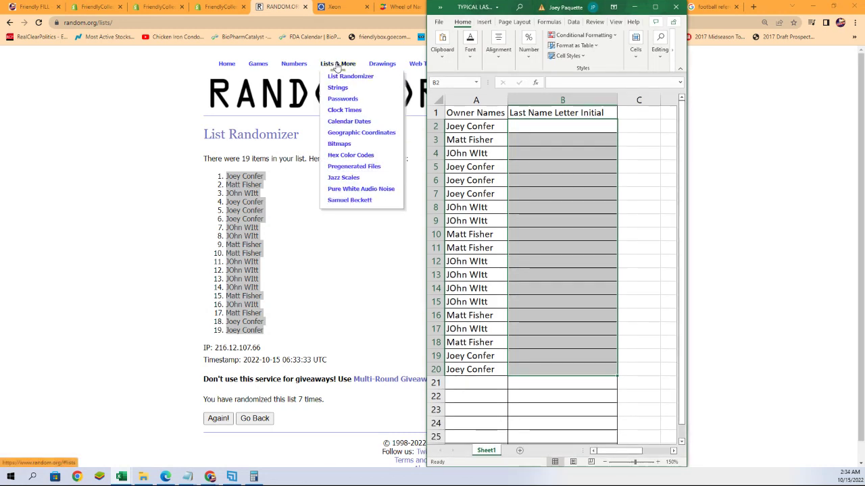
left_click(345, 76)
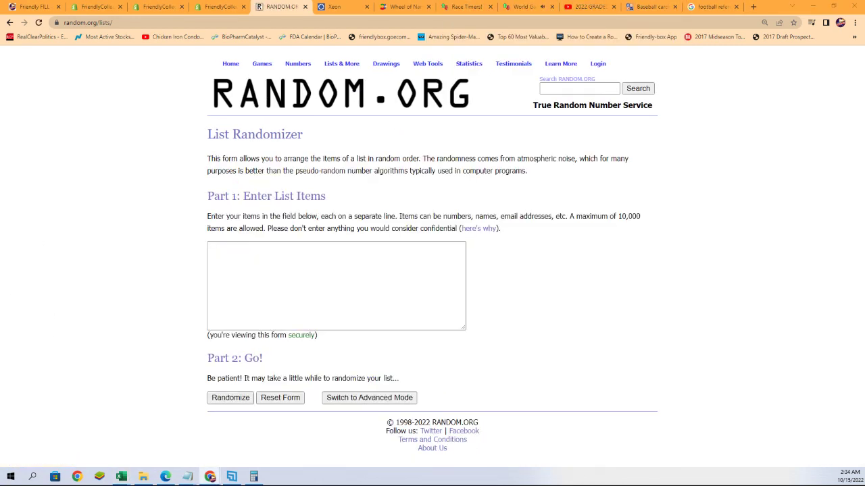
key("alt+Tab")
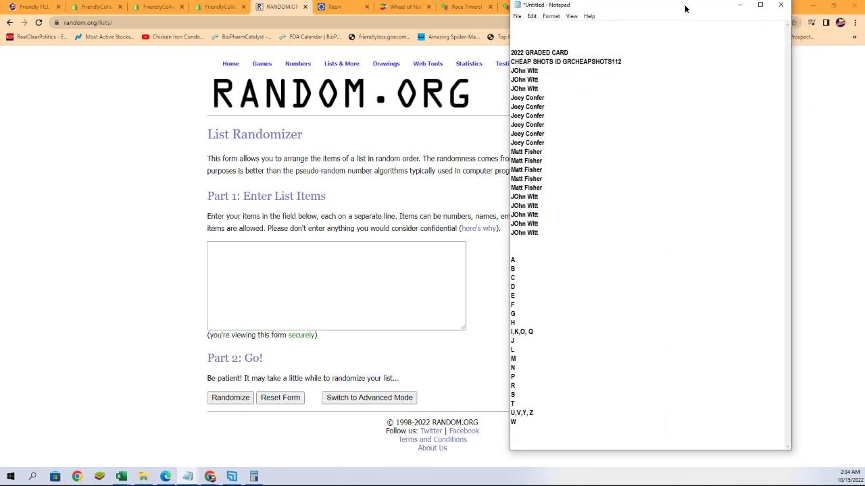
left_click_drag(685, 9, 683, 10)
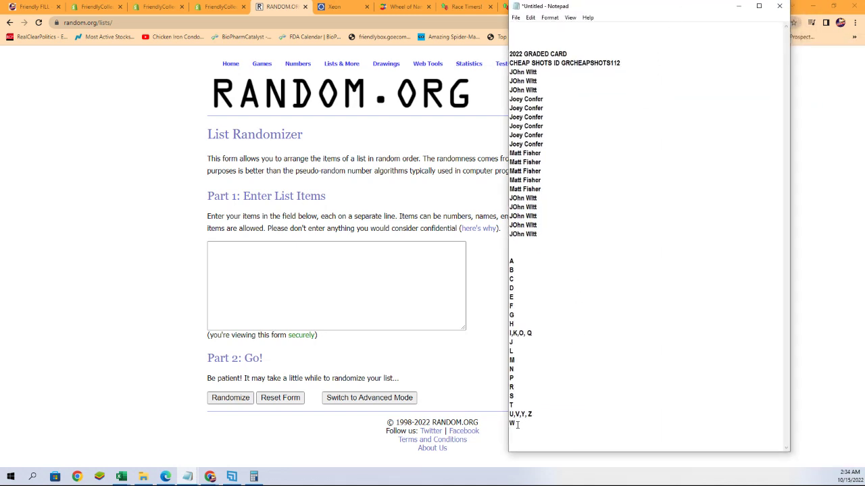
left_click_drag(518, 425, 539, 302)
right_click(511, 260)
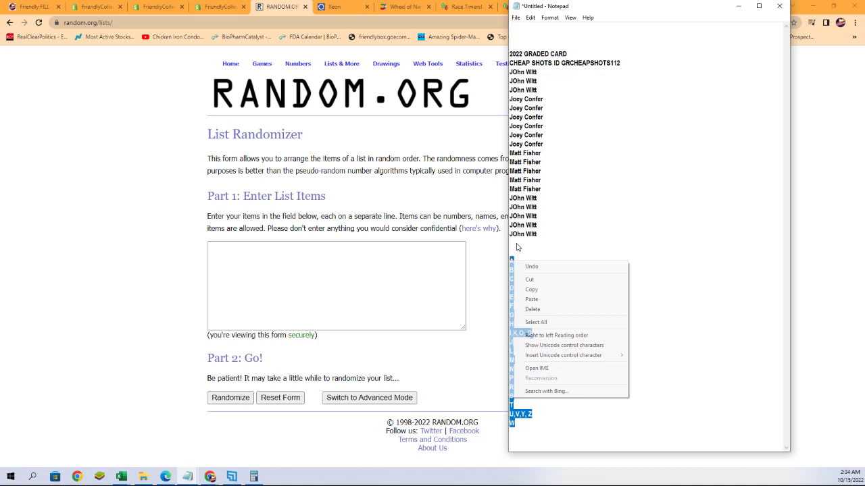
left_click(544, 289)
Paste the letter groups into the randomizer's list box and randomize them
left_click(276, 252)
right_click(275, 251)
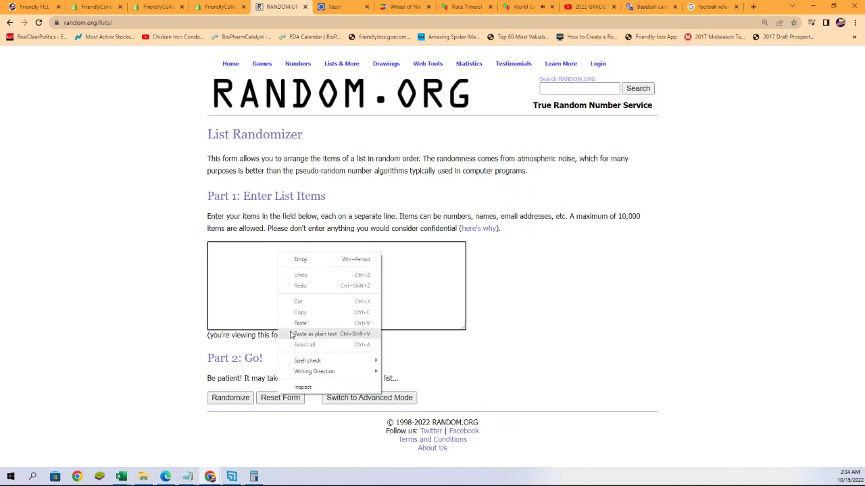
left_click(301, 323)
left_click(232, 399)
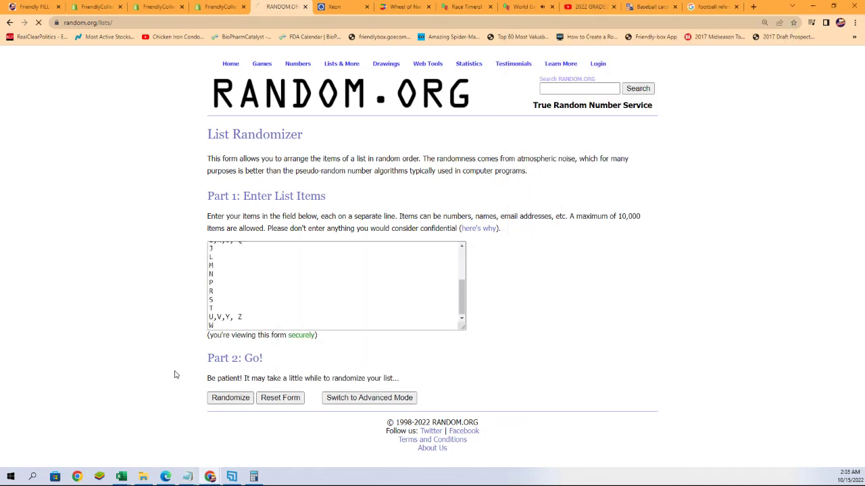
Reshuffle the letter list with Again! until it reads randomized 7 times
left_click(220, 403)
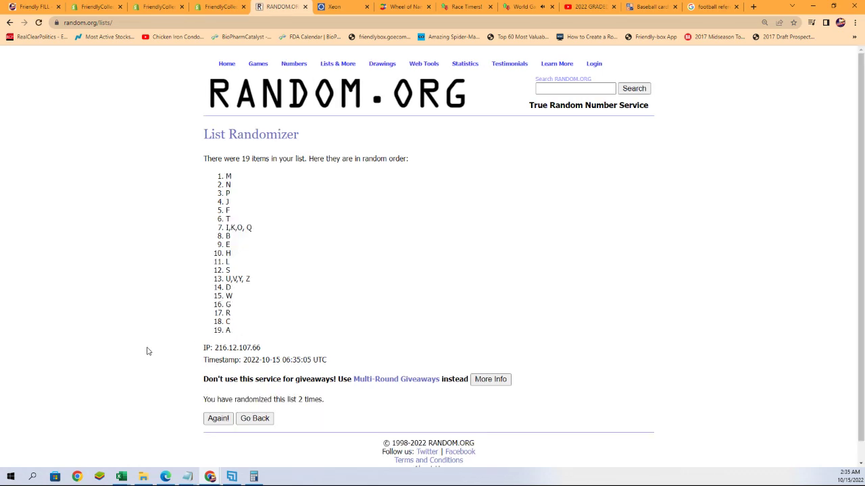
left_click(217, 418)
left_click(218, 418)
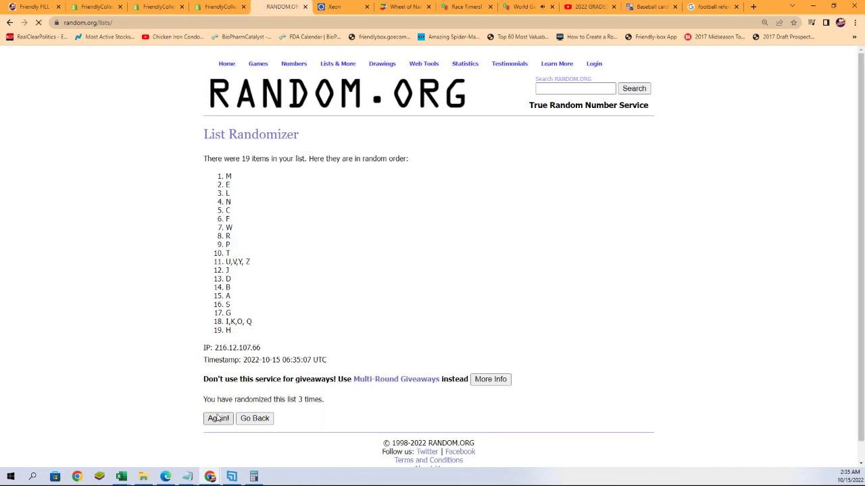
left_click(213, 419)
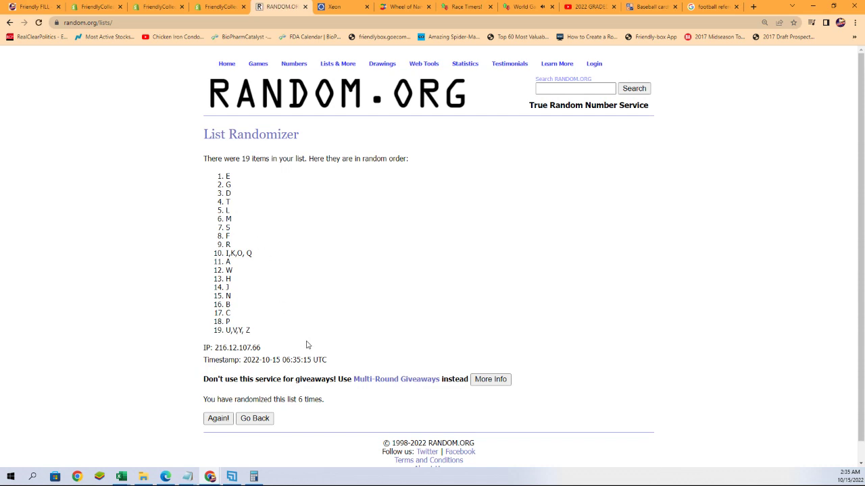
left_click(217, 417)
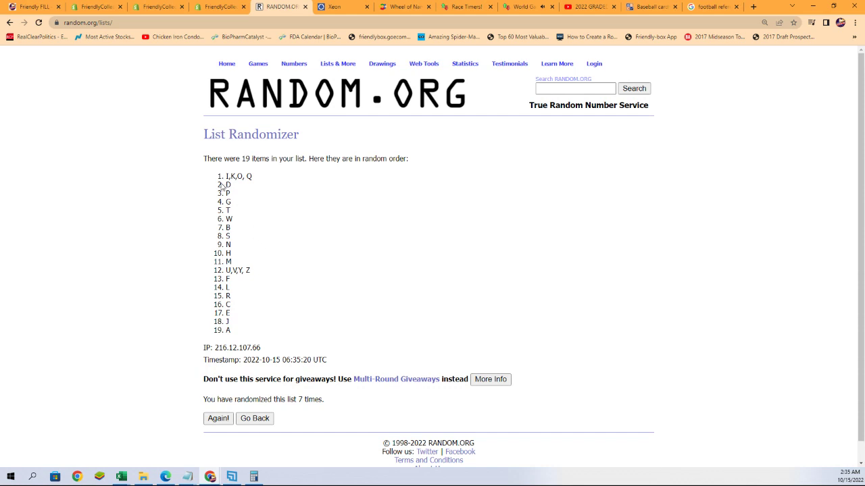
Select and copy the final shuffled order of the 19 letter groups
left_click_drag(223, 176, 226, 305)
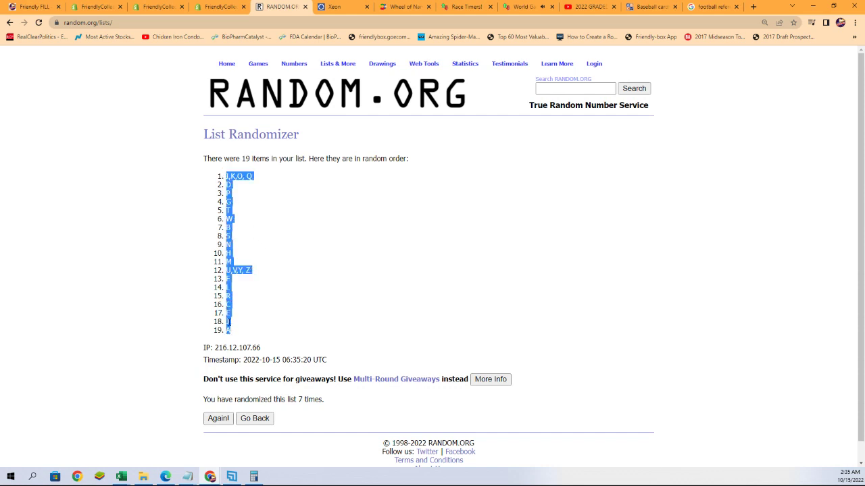
right_click(229, 323)
left_click(248, 324)
Paste the shuffled letter groups as plain text into B2:B20 beside the owner names
key("alt+Tab")
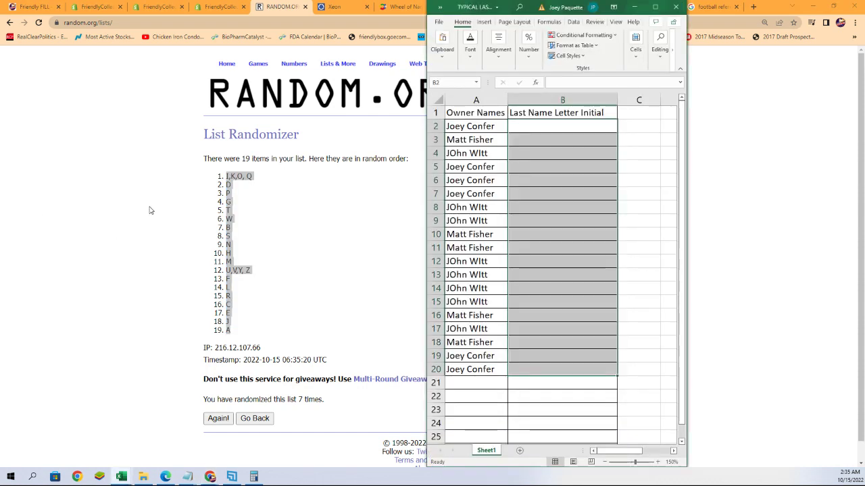
left_click(523, 127)
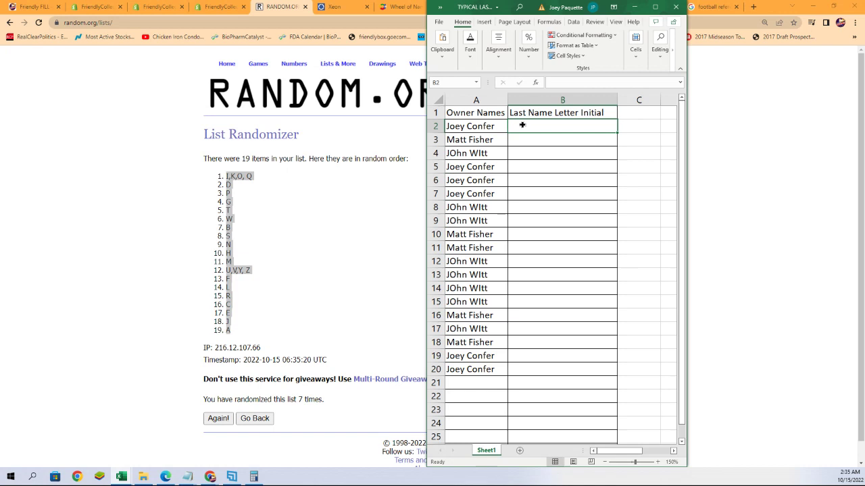
right_click(524, 125)
left_click(553, 185)
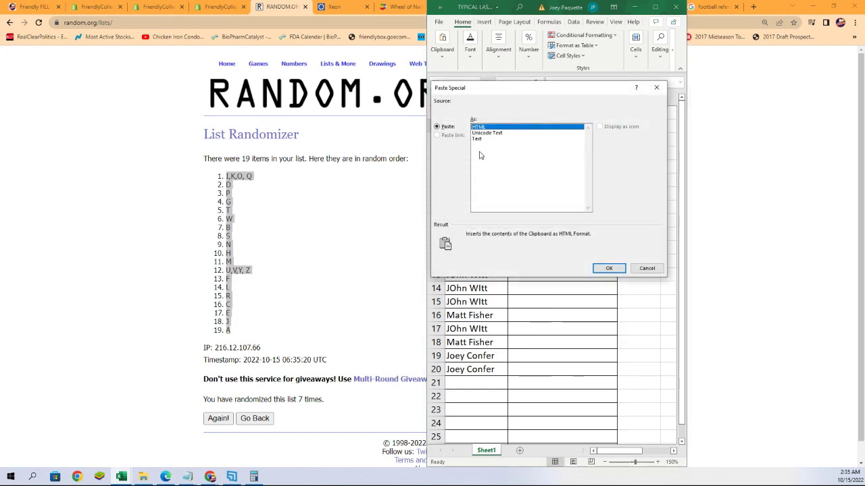
left_click(476, 139)
left_click(608, 269)
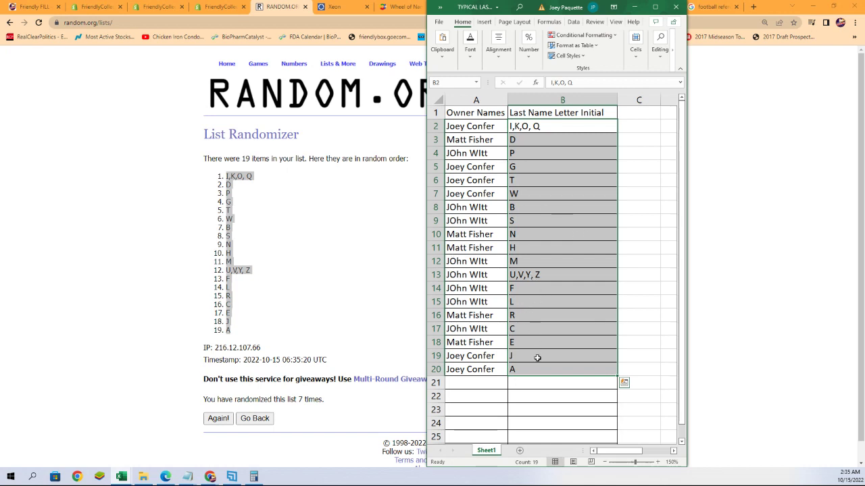
left_click_drag(477, 315, 520, 315)
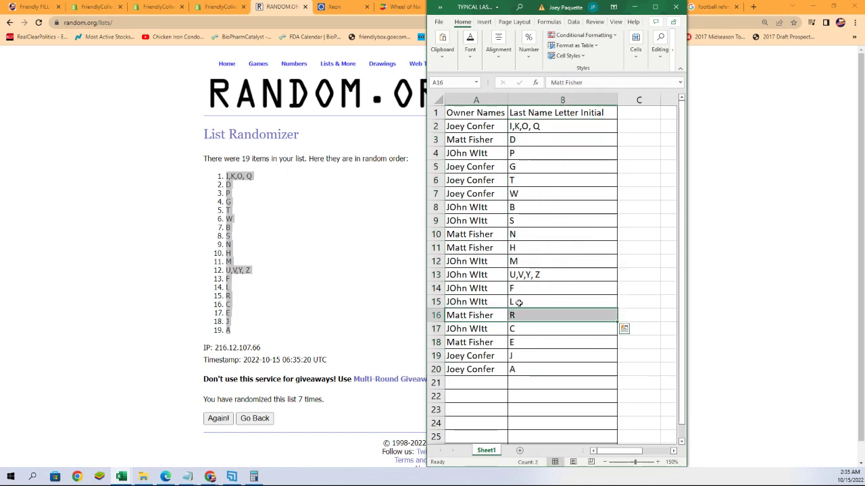
left_click(486, 182)
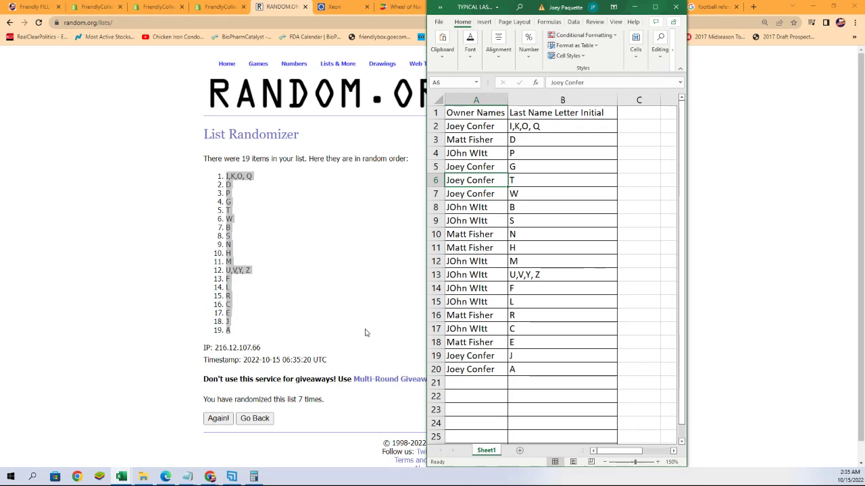